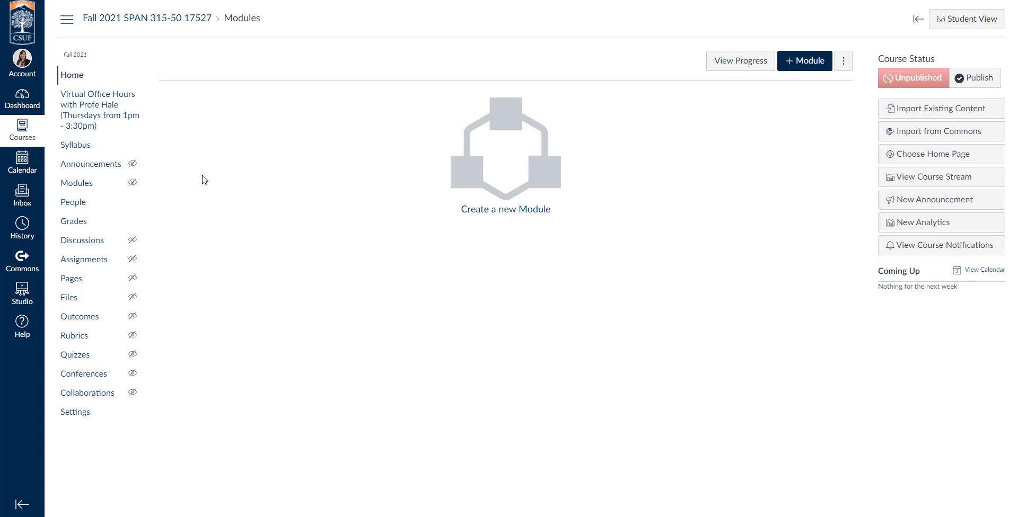
Filter the course's external apps for "redi" and open the Redirect Tool
click(80, 422)
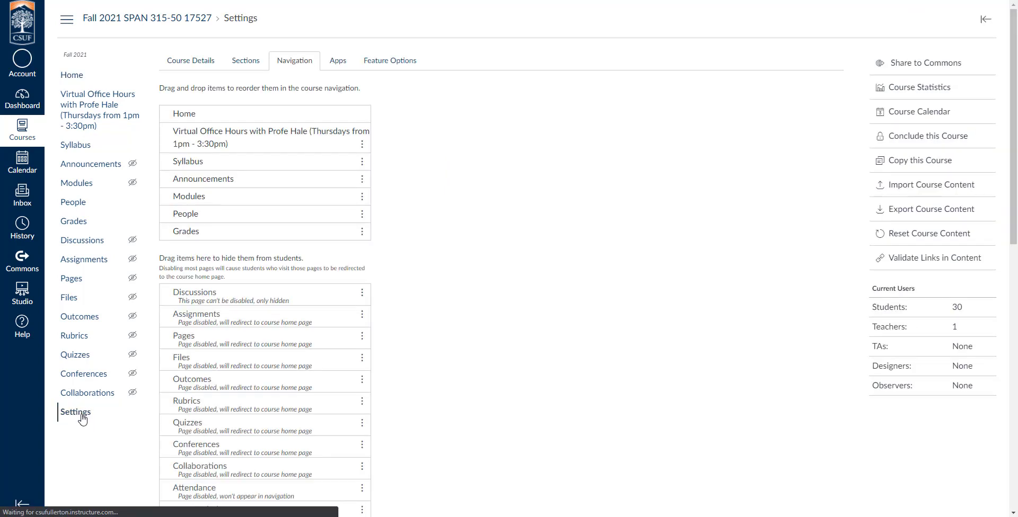
click(337, 61)
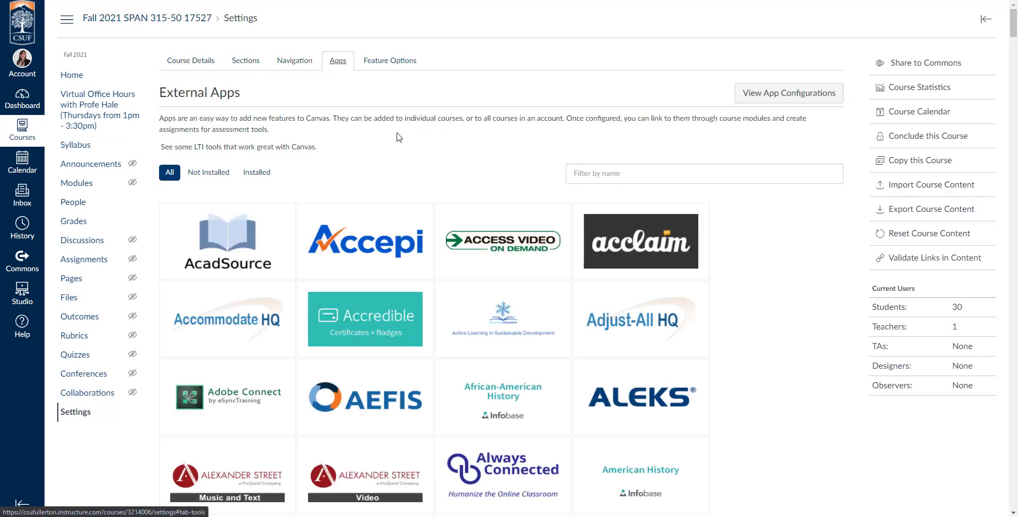
click(614, 169)
text(redi)
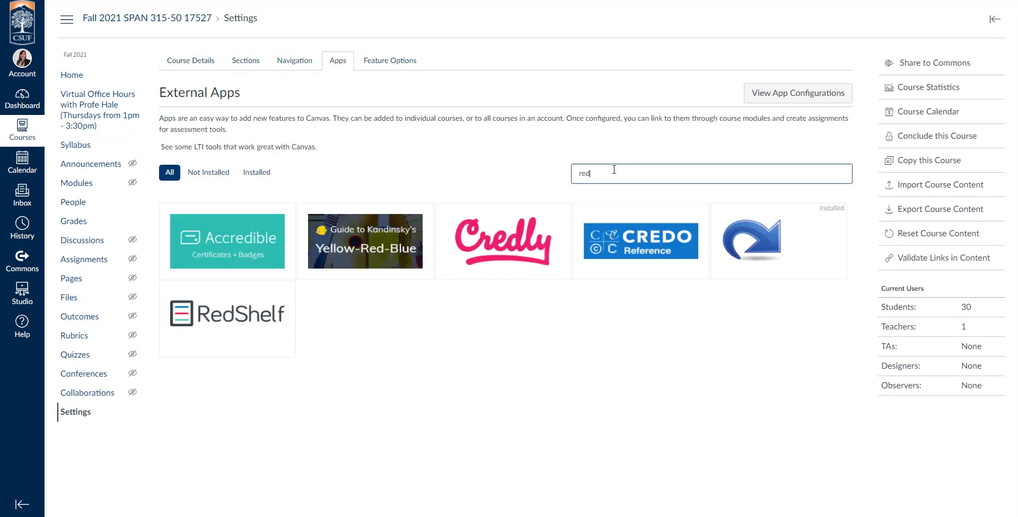
click(350, 230)
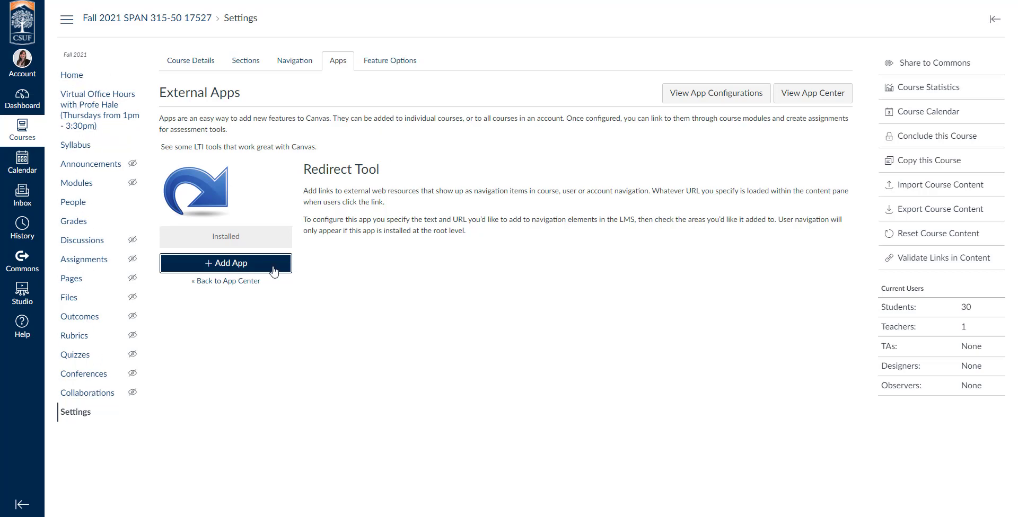
Start adding the Redirect Tool app to the course with the name Office Hours Link
click(224, 269)
click(224, 265)
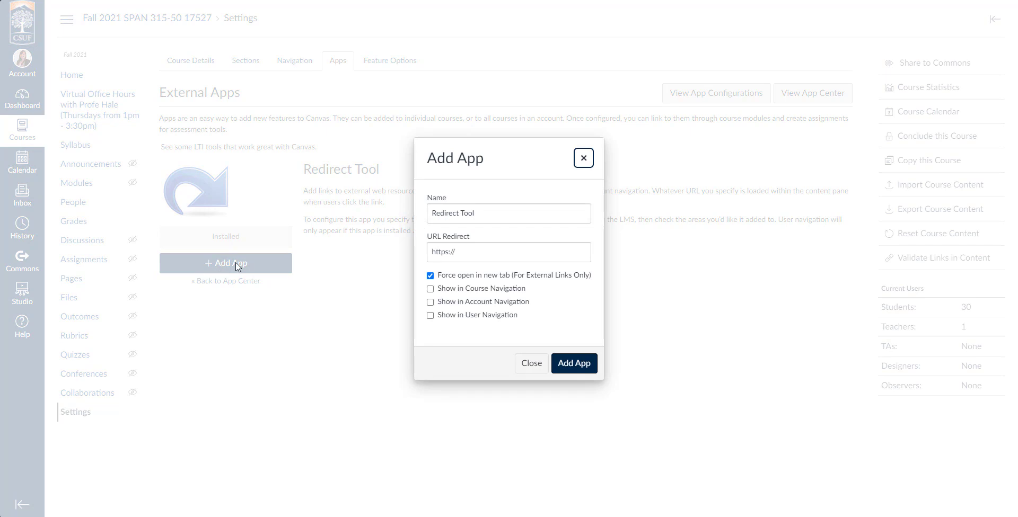
triple_click(471, 212)
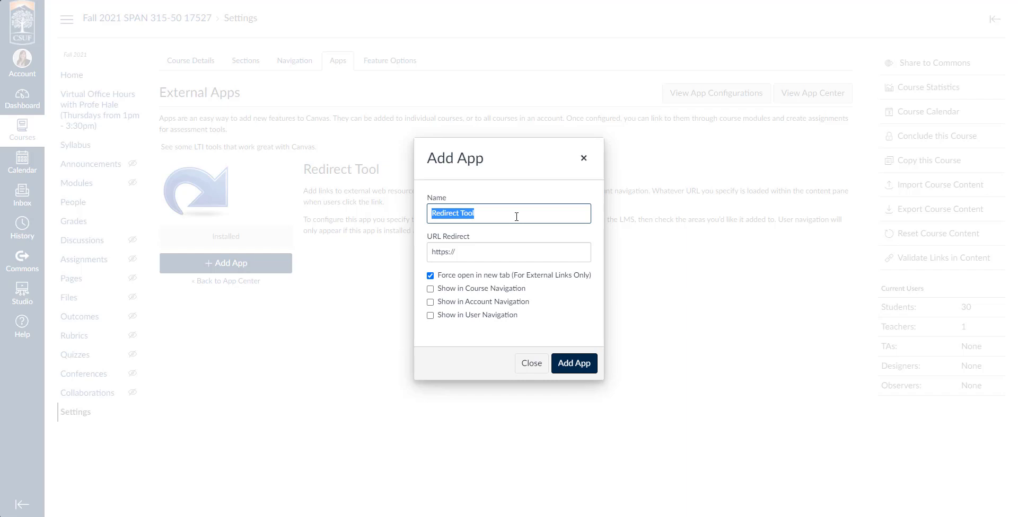
text(Office Hours Link)
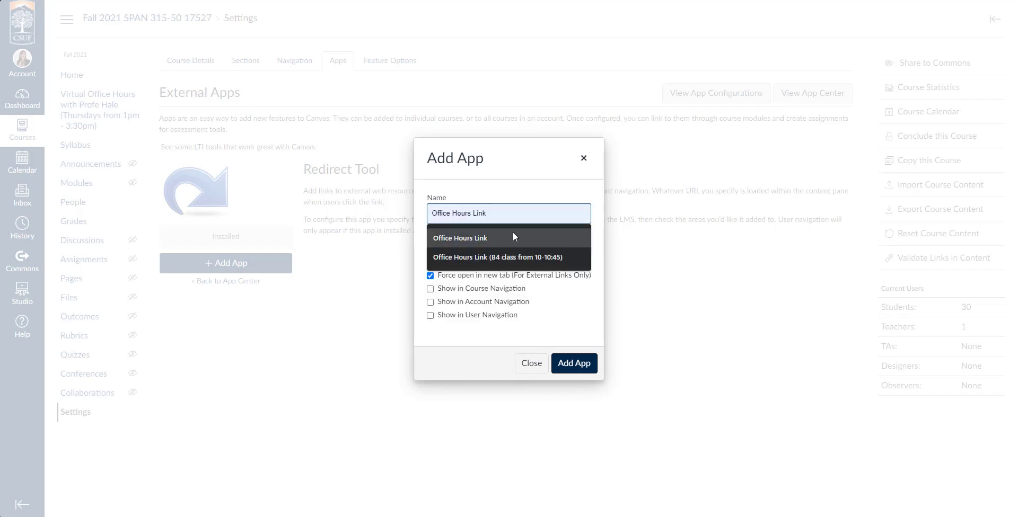
click(513, 236)
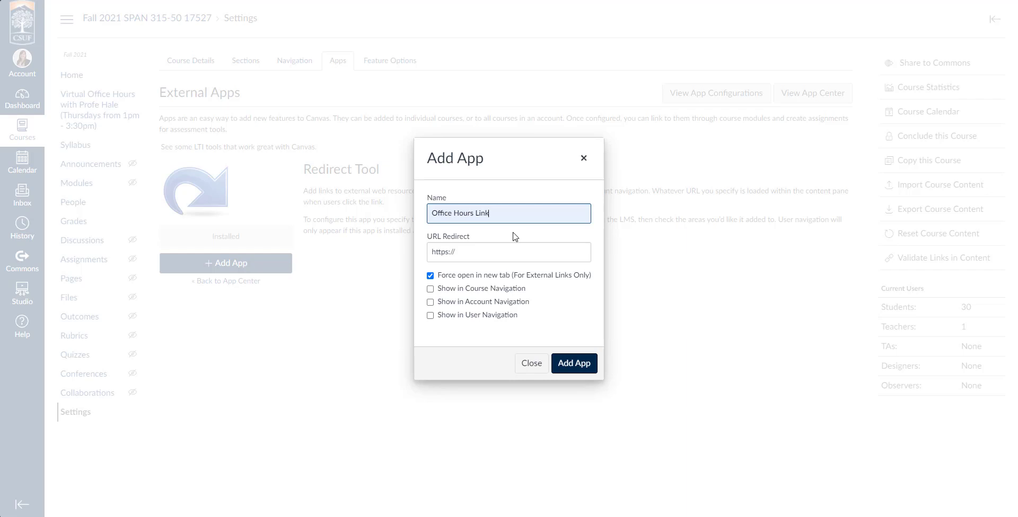
Switch to the Zoom meeting page and copy the office hours meeting's invite link for the URL Redirect
click(457, 252)
double_click(455, 252)
click(480, 251)
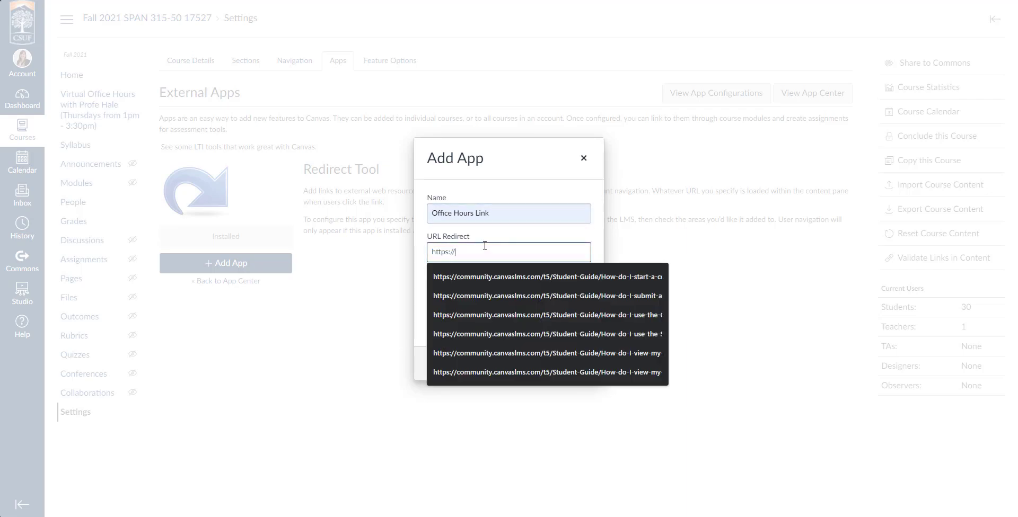
key(ctrl+Tab)
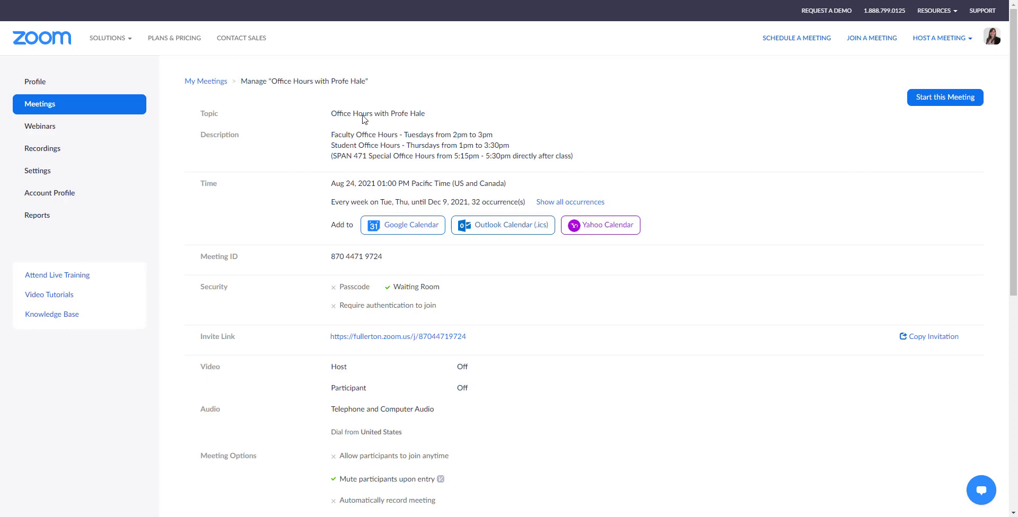
drag(332, 114, 427, 114)
click(430, 118)
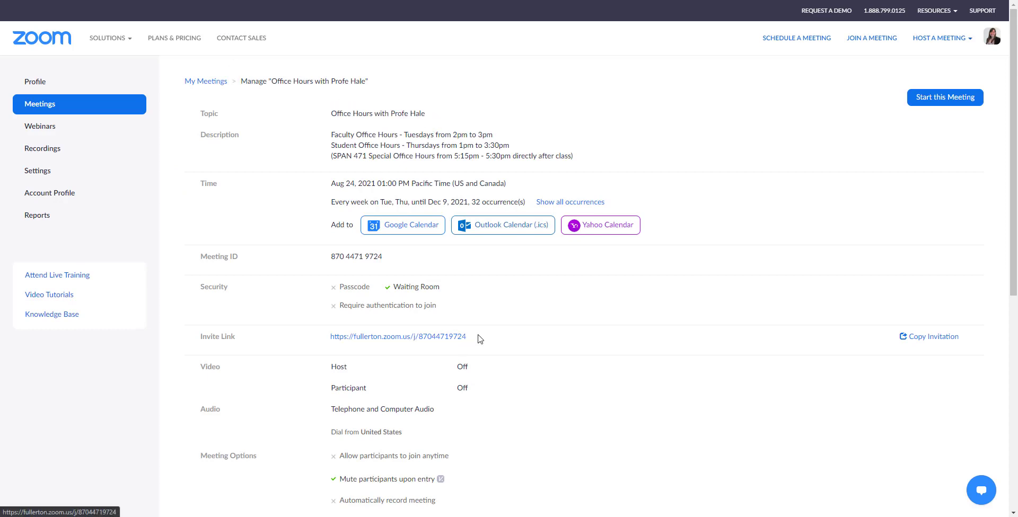
drag(479, 339, 329, 338)
key(ctrl+c)
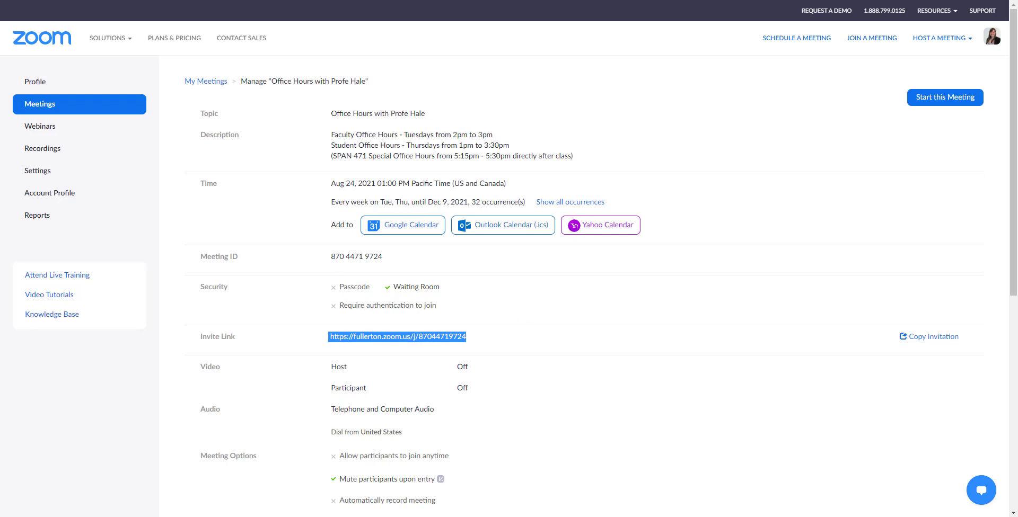
Back in Canvas, set the URL Redirect to the copied Zoom link, enable Show in Course Navigation, and add the app
key(alt+Tab)
click(423, 253)
key(ctrl+v)
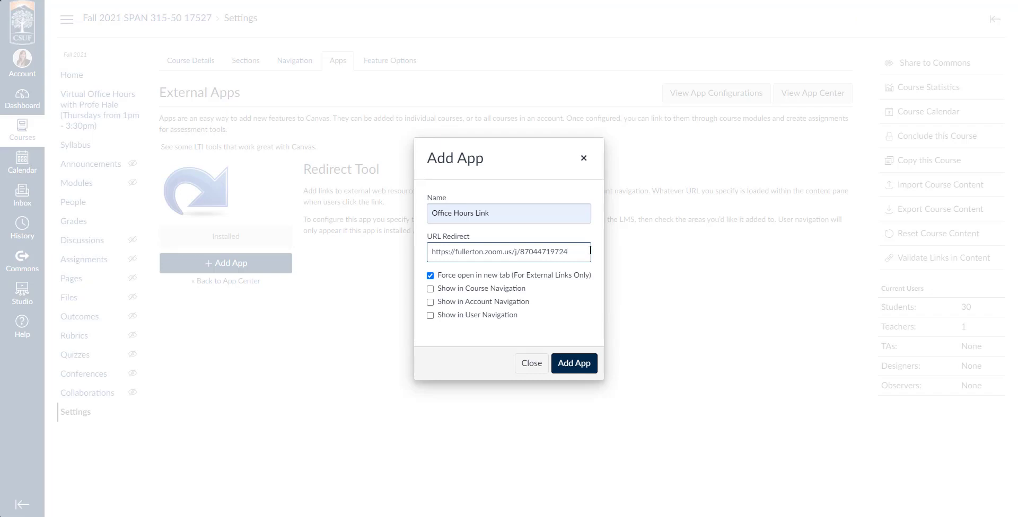
click(430, 290)
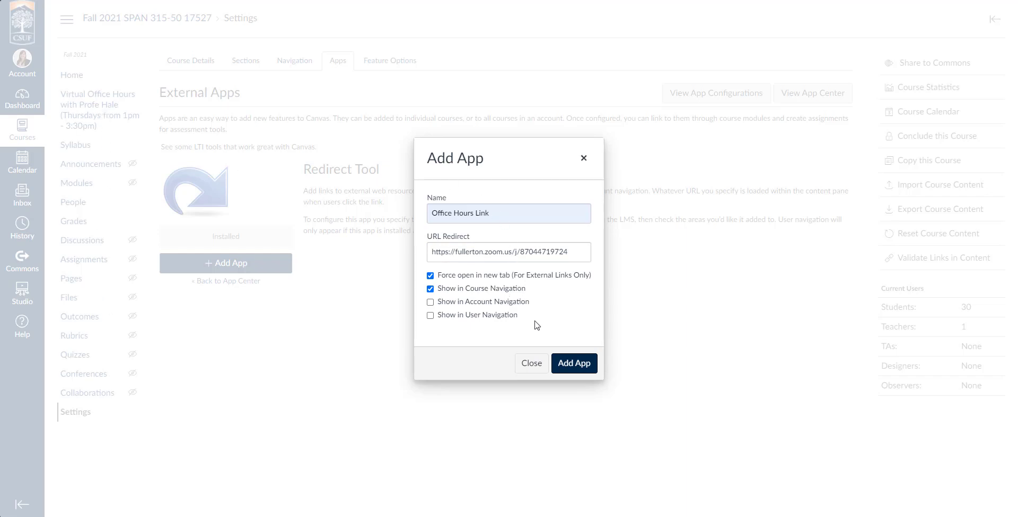
click(587, 366)
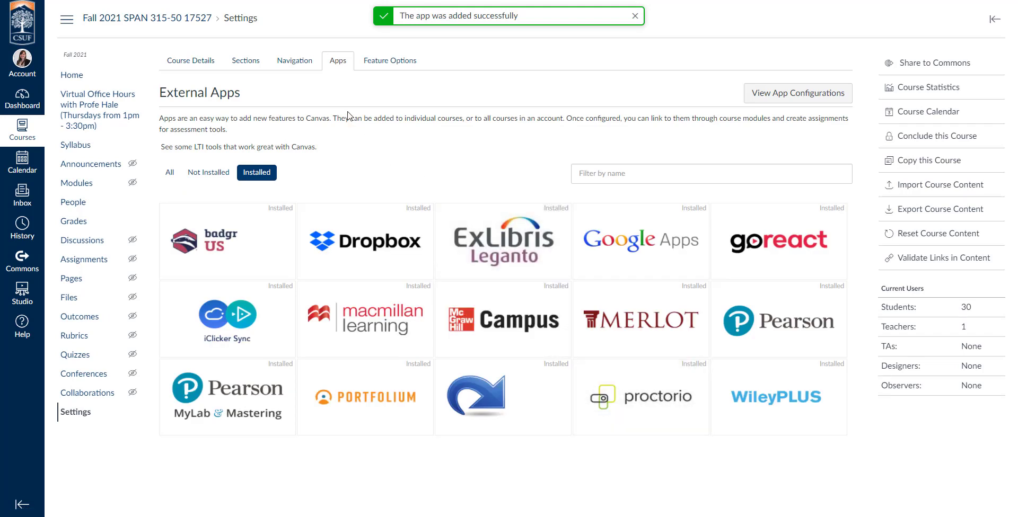
Reload the course navigation settings, move Office Hours Link directly below Home, and save the order
click(302, 60)
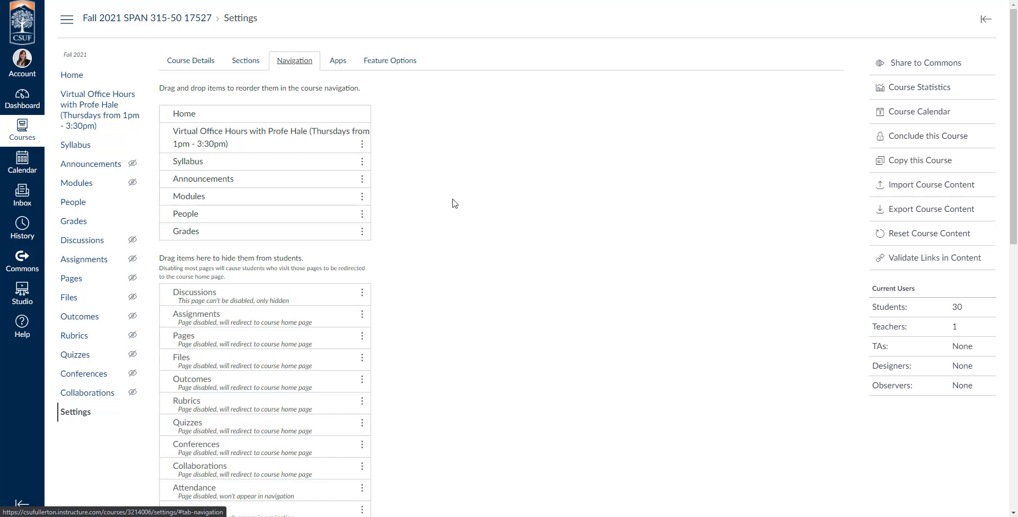
key(F5)
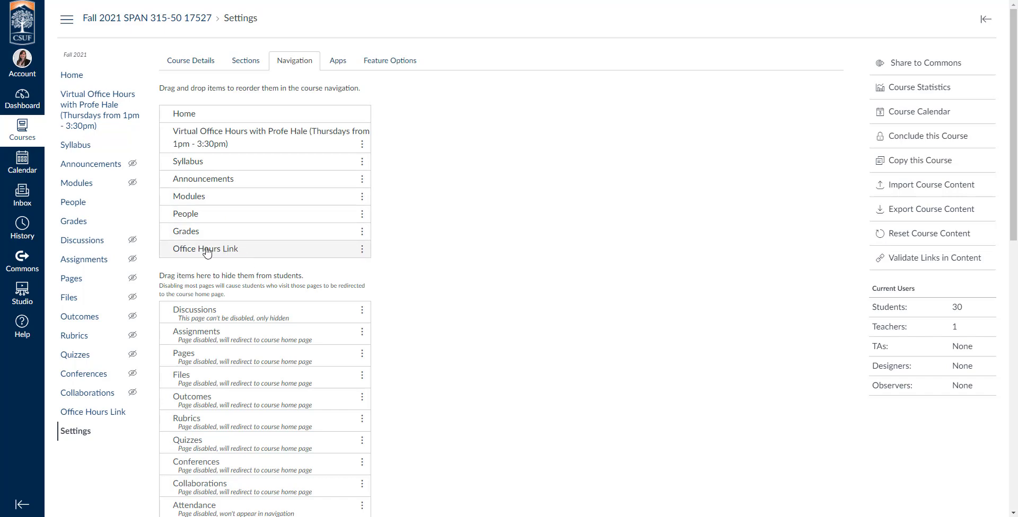
drag(218, 252, 223, 128)
scroll(424, 230, down, 5)
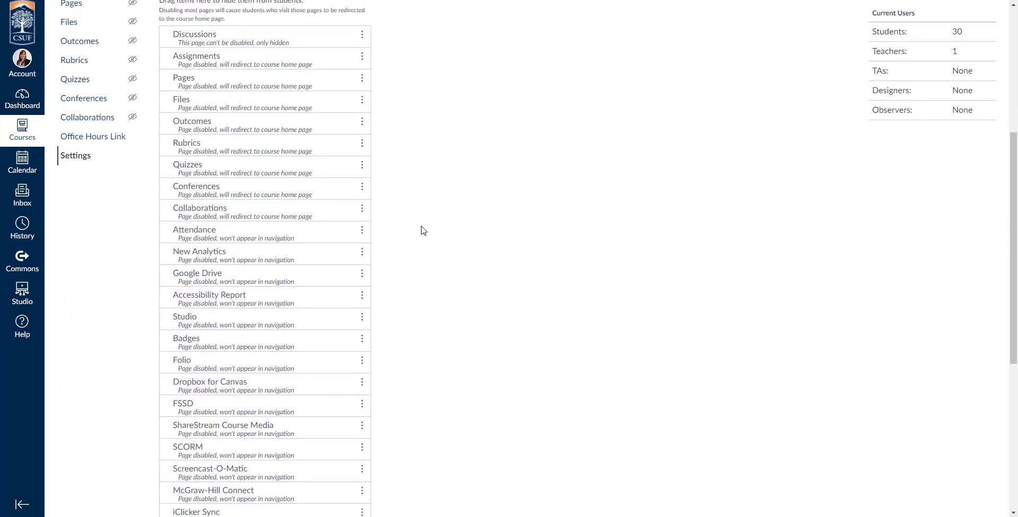
scroll(424, 231, down, 6)
click(166, 490)
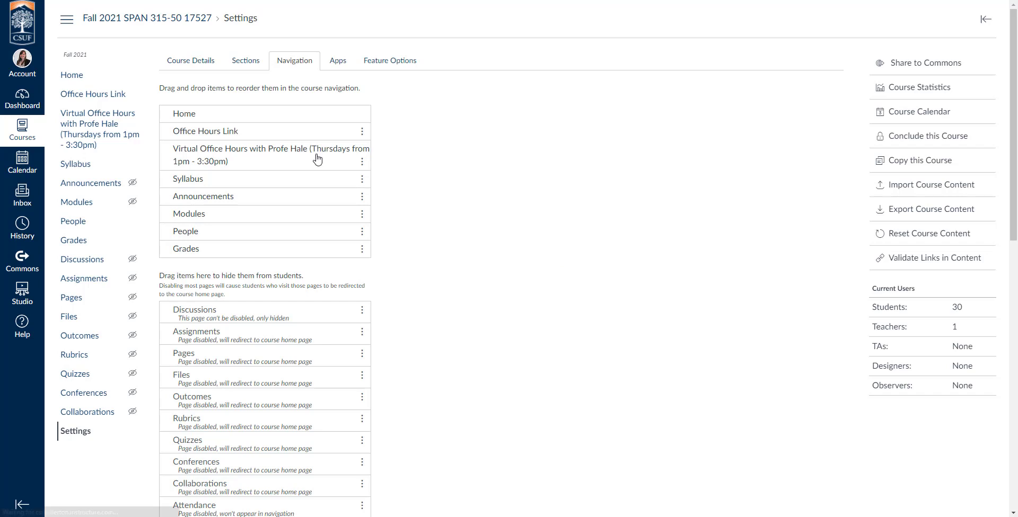
Test Office Hours Link from the course navigation by opening its URL in a new tab
click(103, 95)
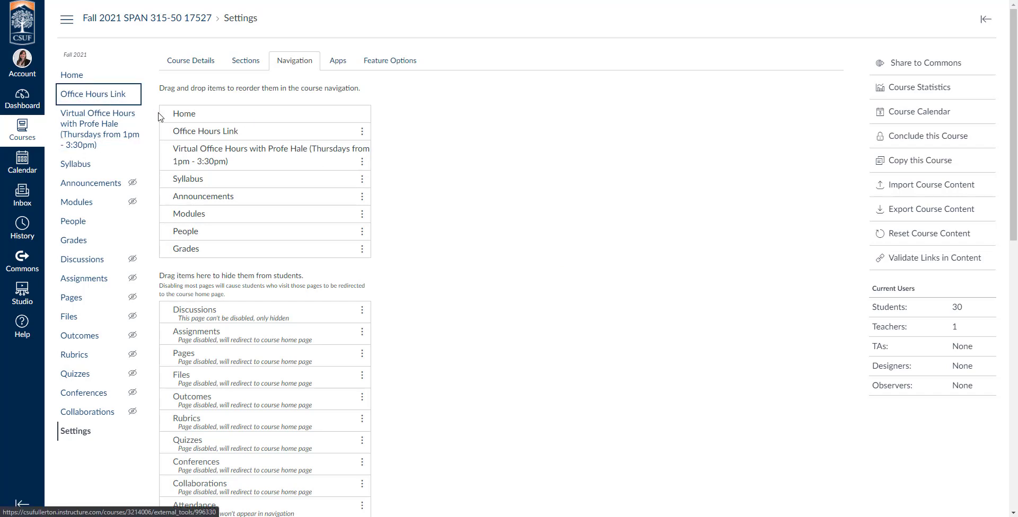
click(559, 97)
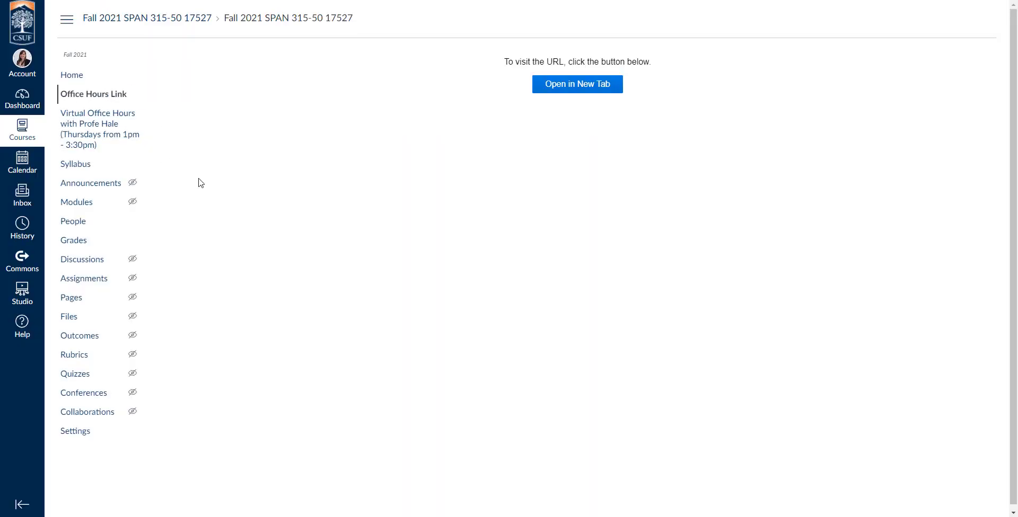
Find Office Hours Link in the course's app configurations and open it for editing
click(80, 435)
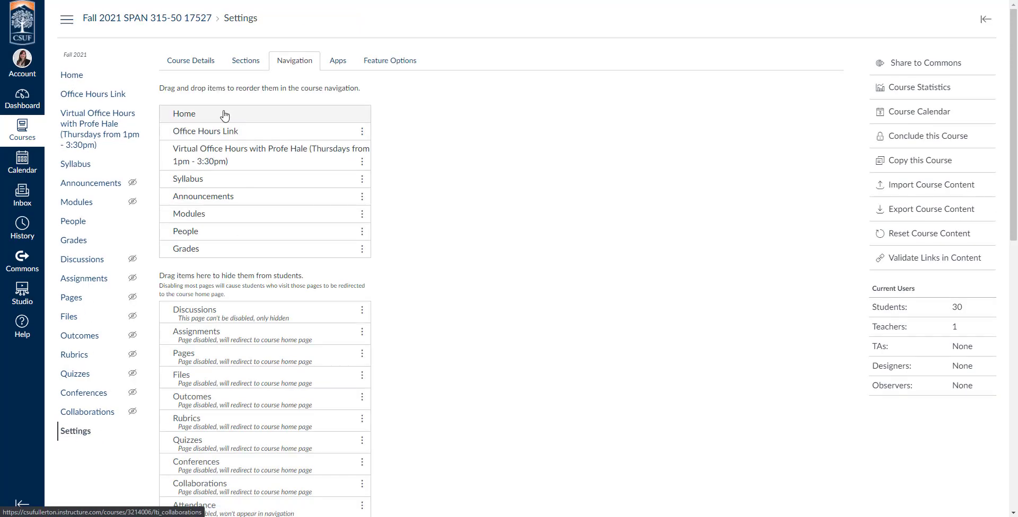
click(335, 61)
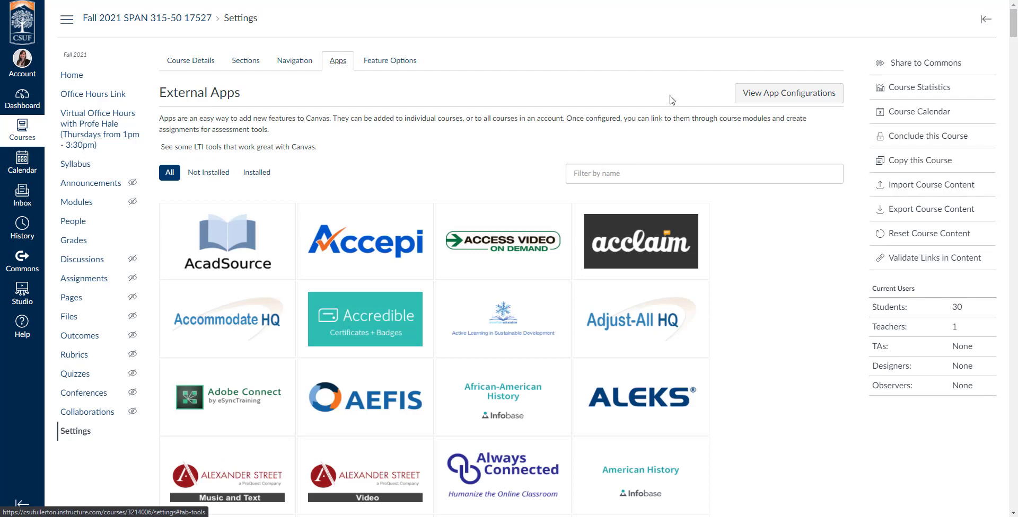
click(786, 94)
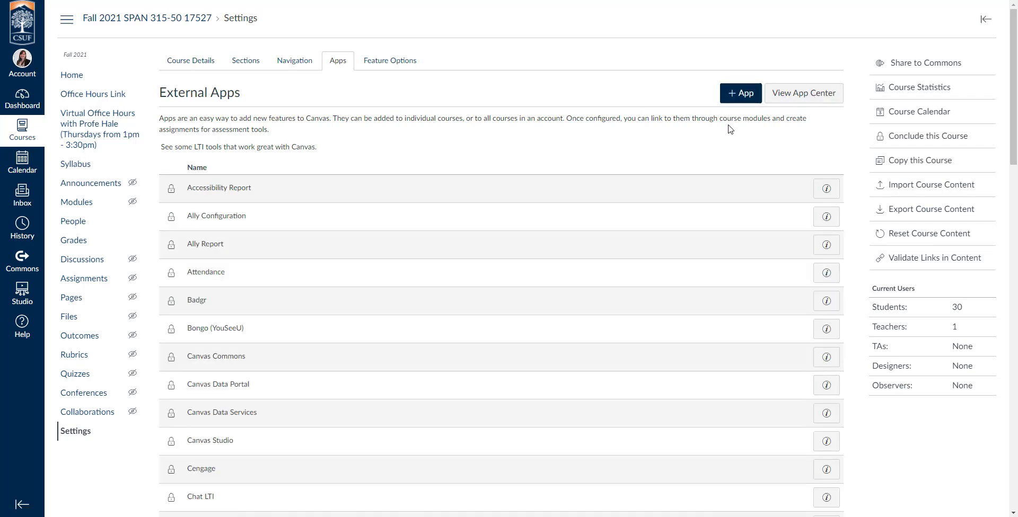
scroll(729, 129, down, 9)
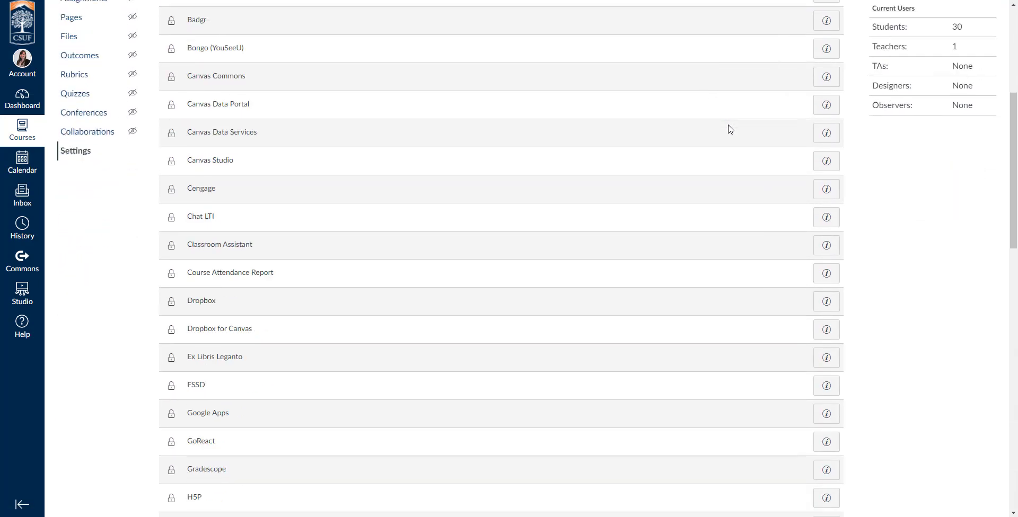
scroll(730, 129, down, 8)
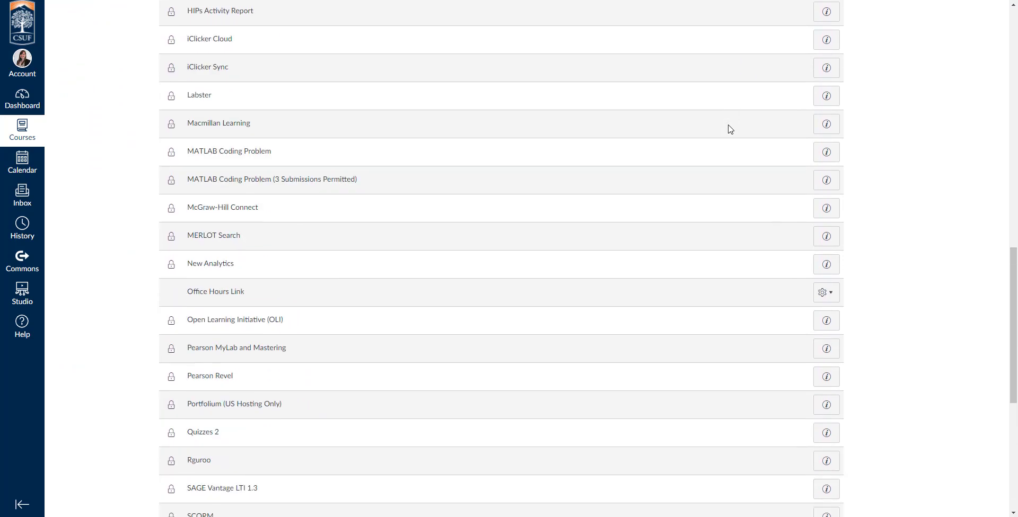
drag(189, 186, 259, 194)
click(283, 188)
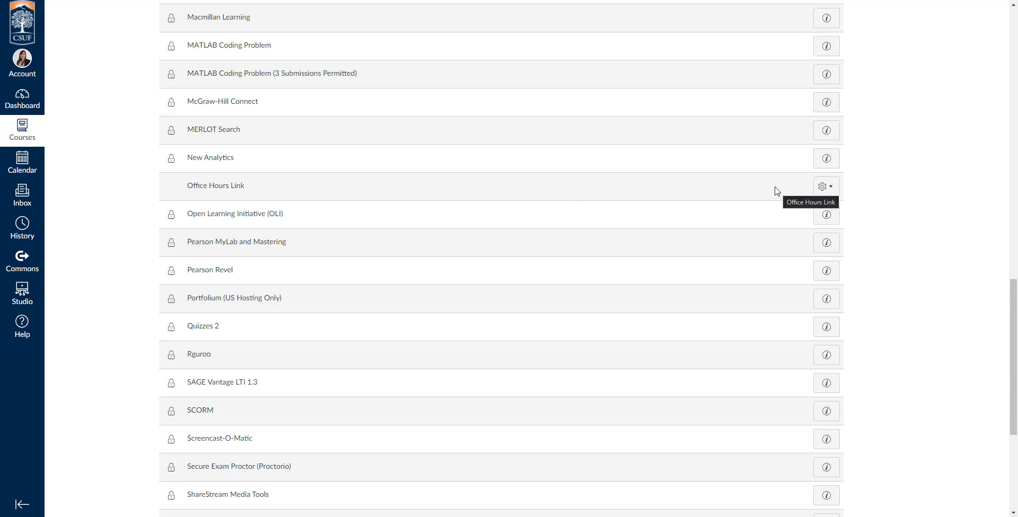
click(836, 192)
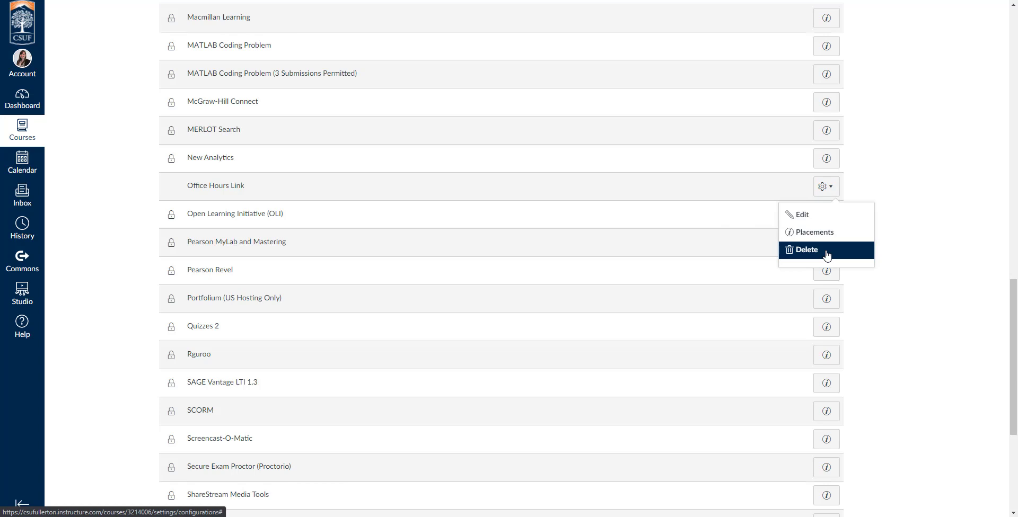
click(813, 221)
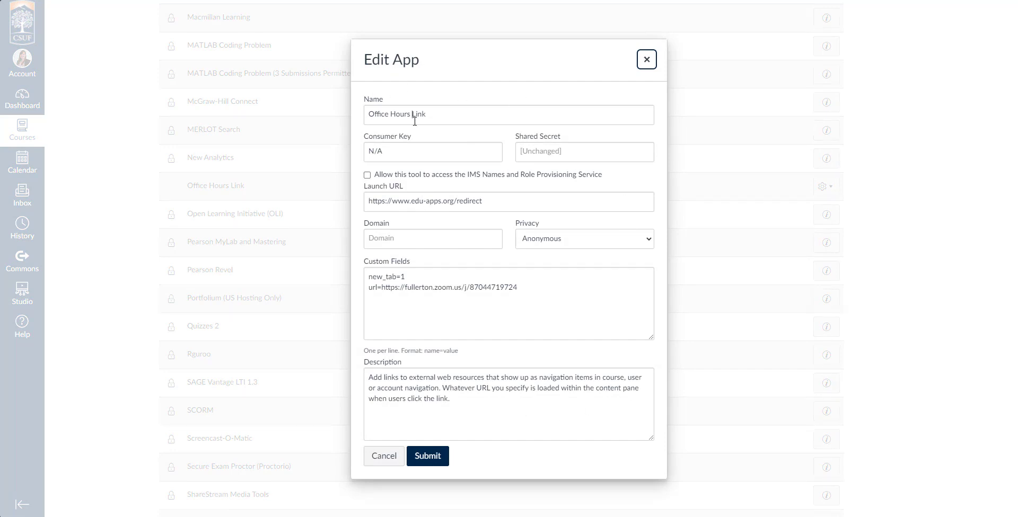
Rename the app as "Office Hours Link (Time/Day)"
click(449, 114)
text((Time)
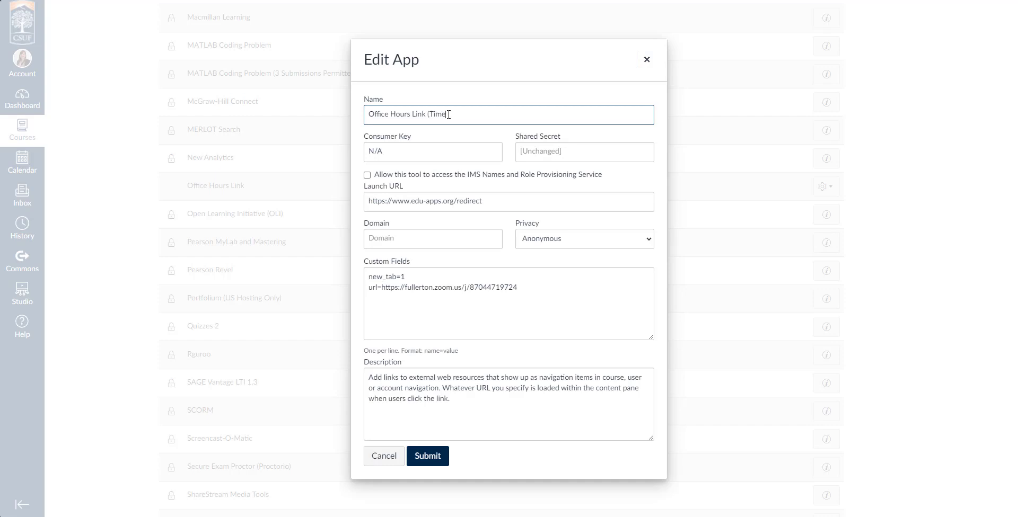
text(/Day))
Replace the address after "url=" in Custom Fields with the invite link copied from the Zoom meeting, and submit the changes
drag(383, 290, 540, 290)
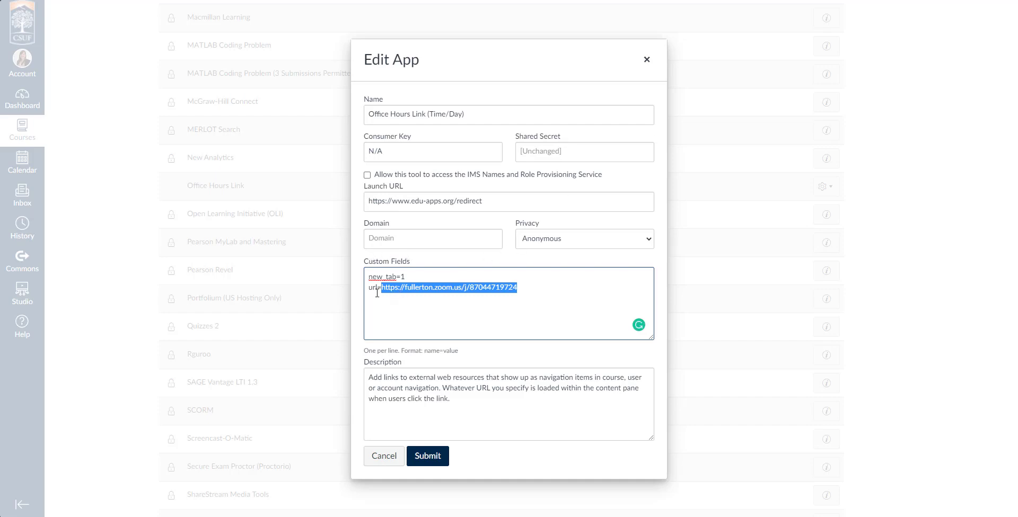
drag(370, 290, 382, 290)
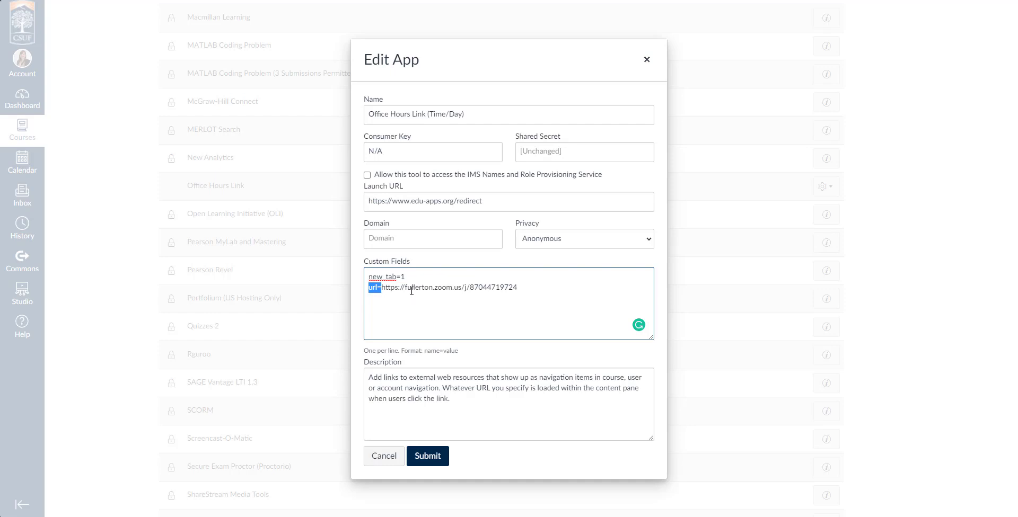
click(385, 290)
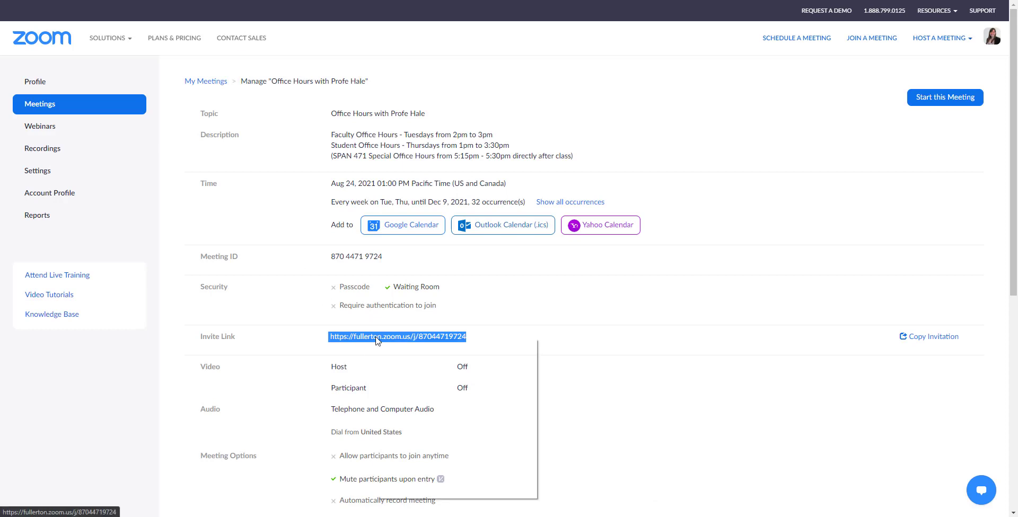
right_click(375, 337)
click(434, 412)
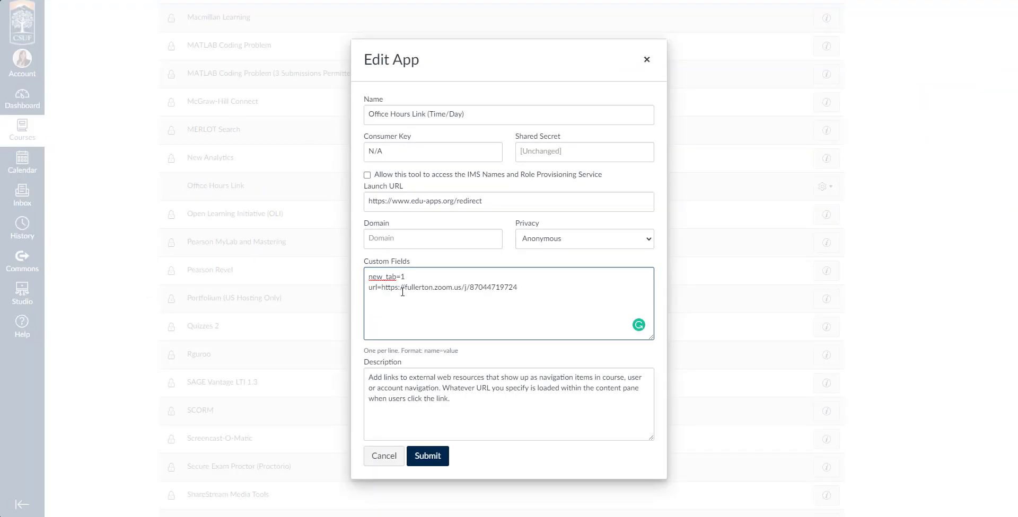
drag(381, 290, 531, 296)
key(BackSpace)
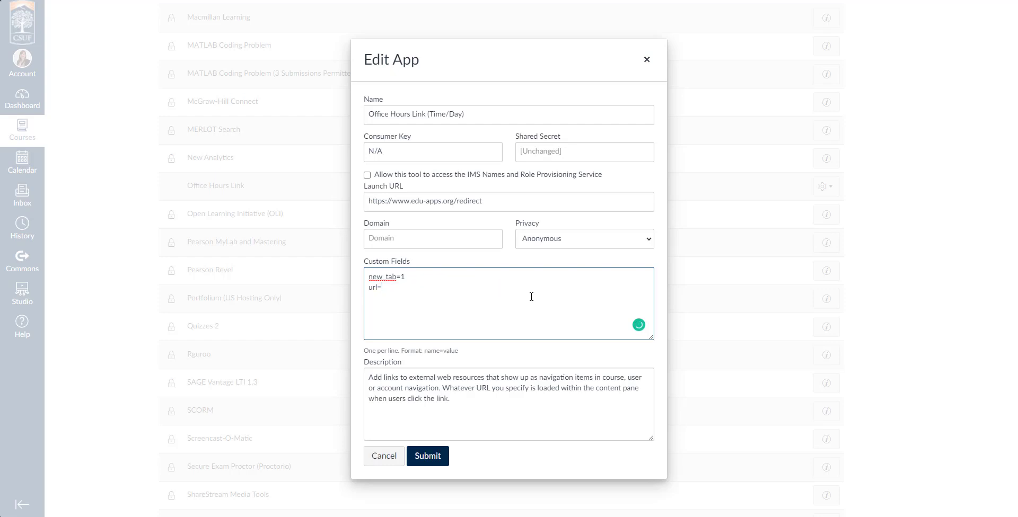
key(ctrl+v)
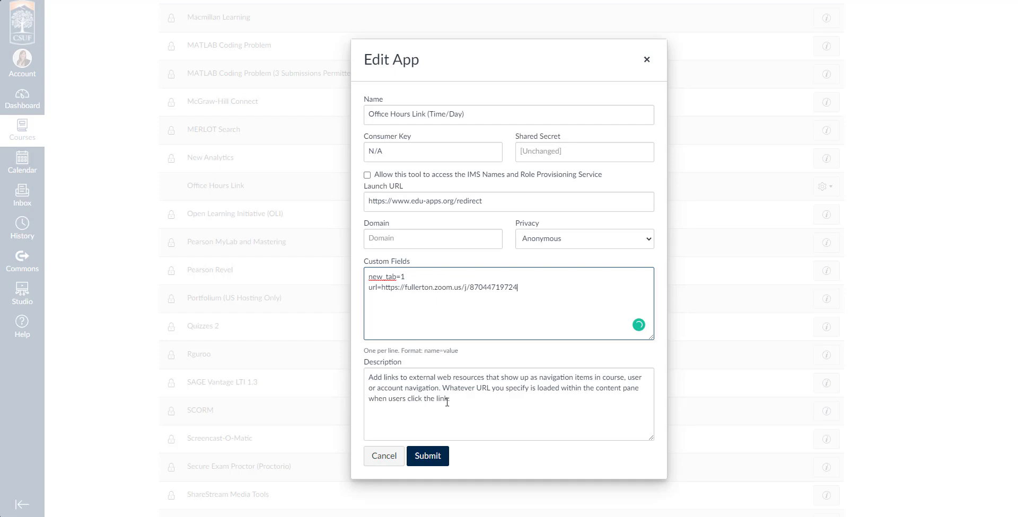
click(432, 460)
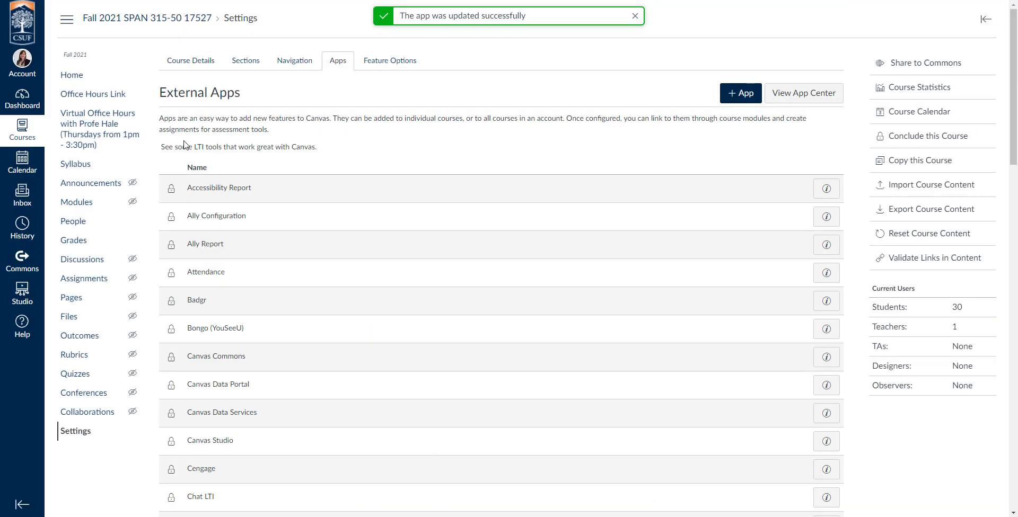
Check that the edited office hours link in the course navigation opens the Zoom meeting page, and close that page
click(108, 96)
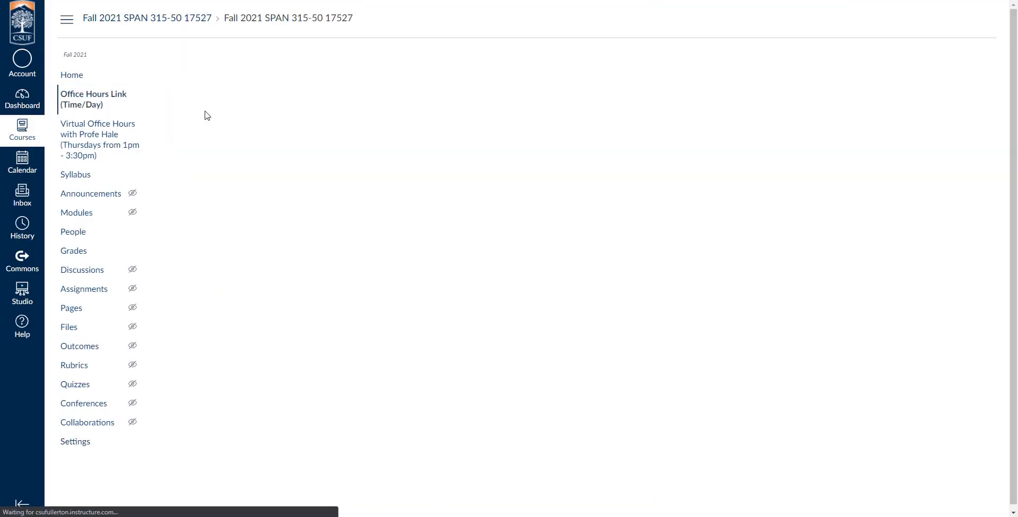
click(591, 84)
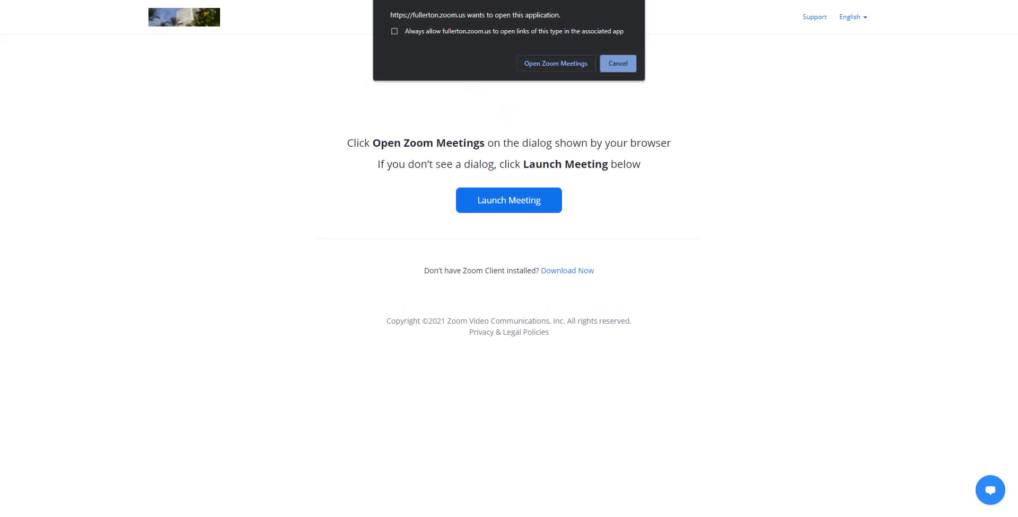
key(ctrl+w)
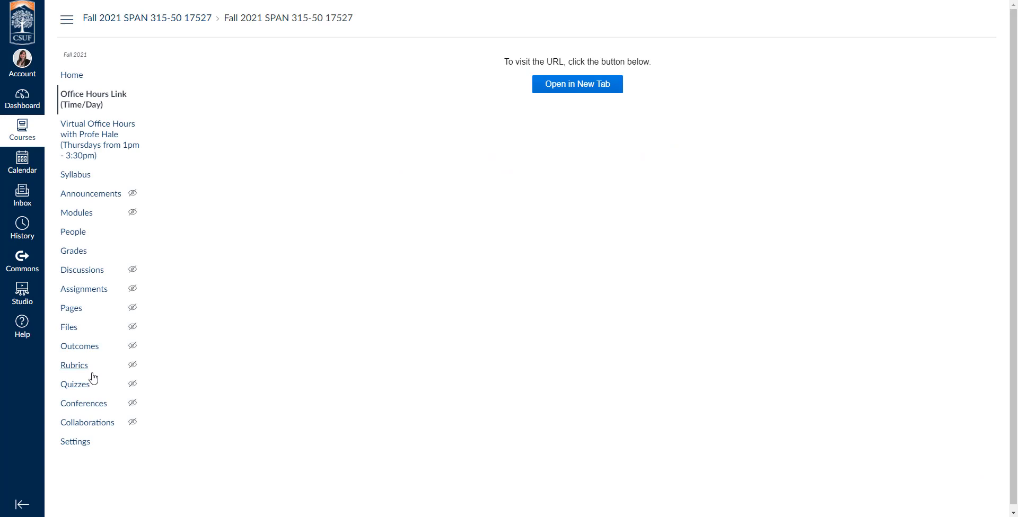